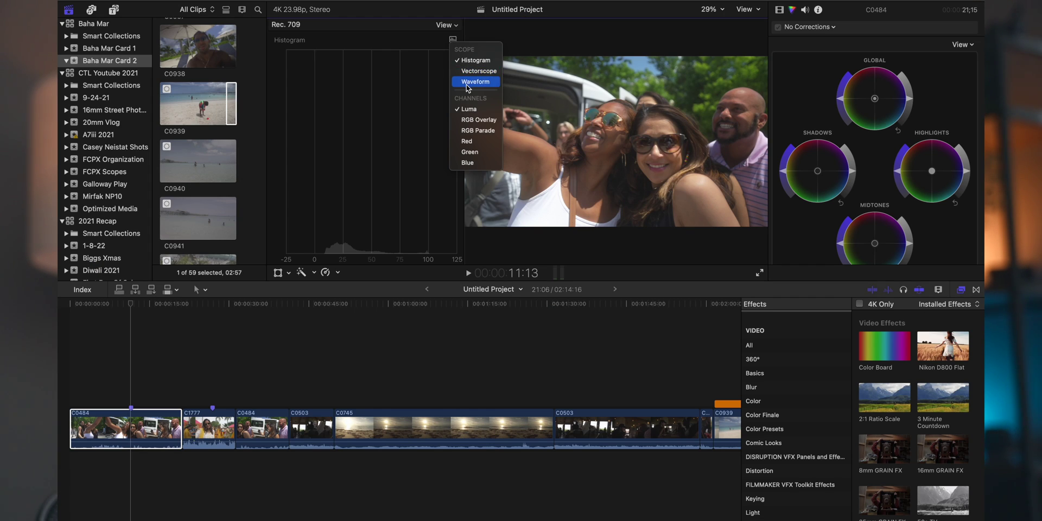
# - Show clip C0484 as a Luma waveform and check its Camera LUT in the Info inspector
pyautogui.click(478, 130)
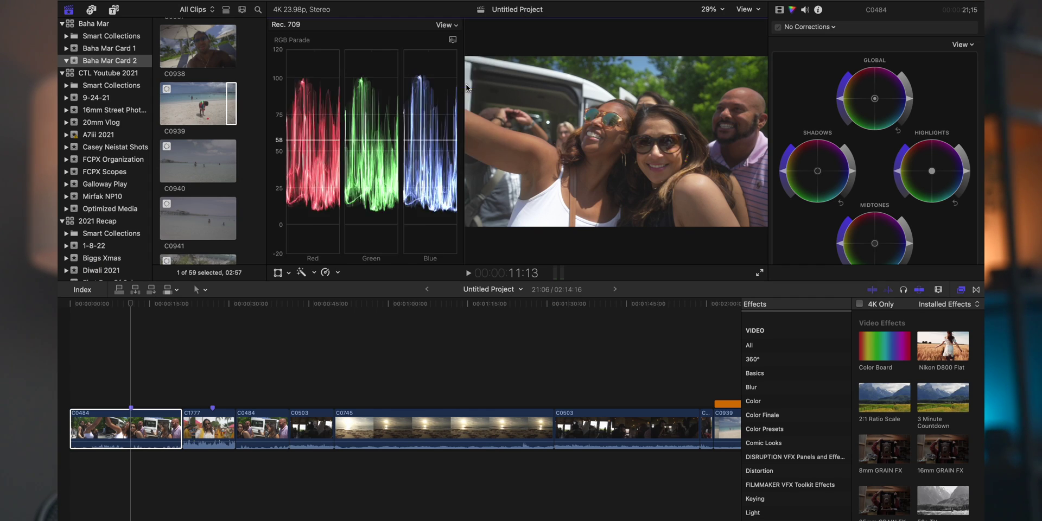
pyautogui.click(453, 41)
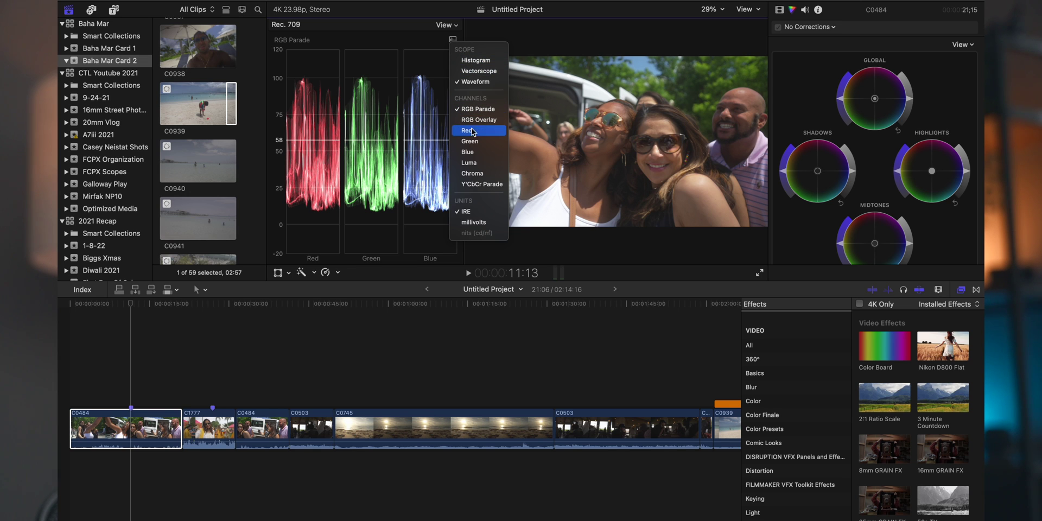
pyautogui.click(470, 162)
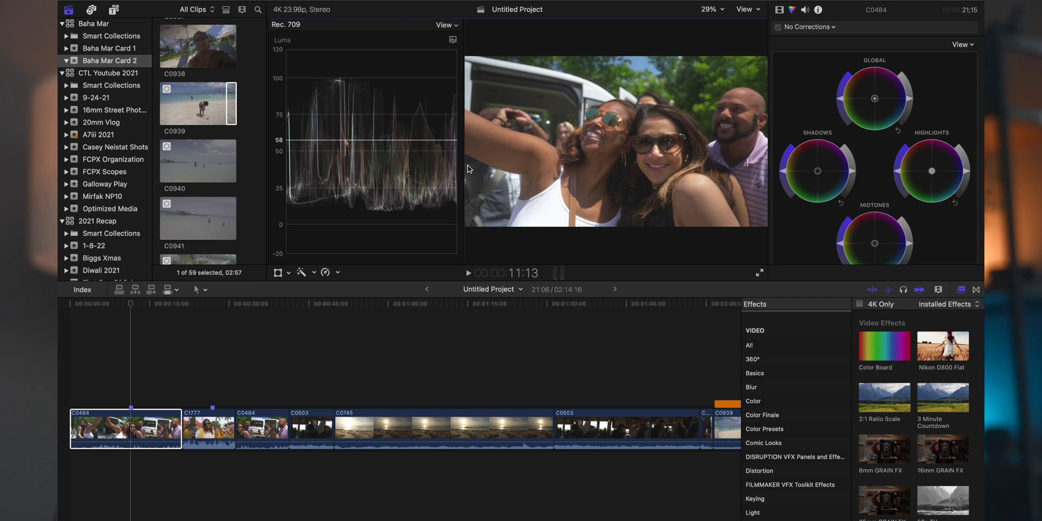
pyautogui.press('ctrl+super+4')
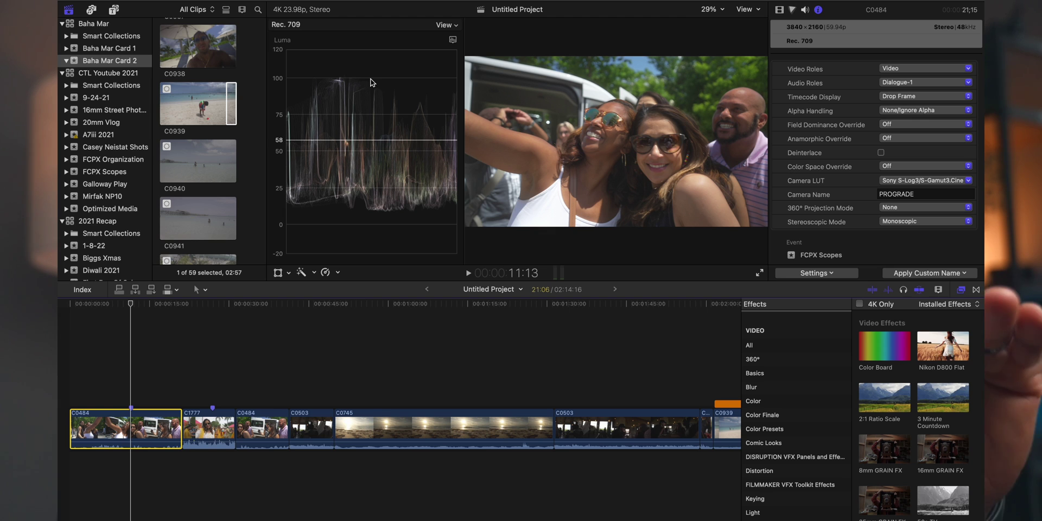
# - In Color Wheels 1 on clip C0484, lower Shadows brightness slightly and raise Highlights brightness
pyautogui.click(792, 9)
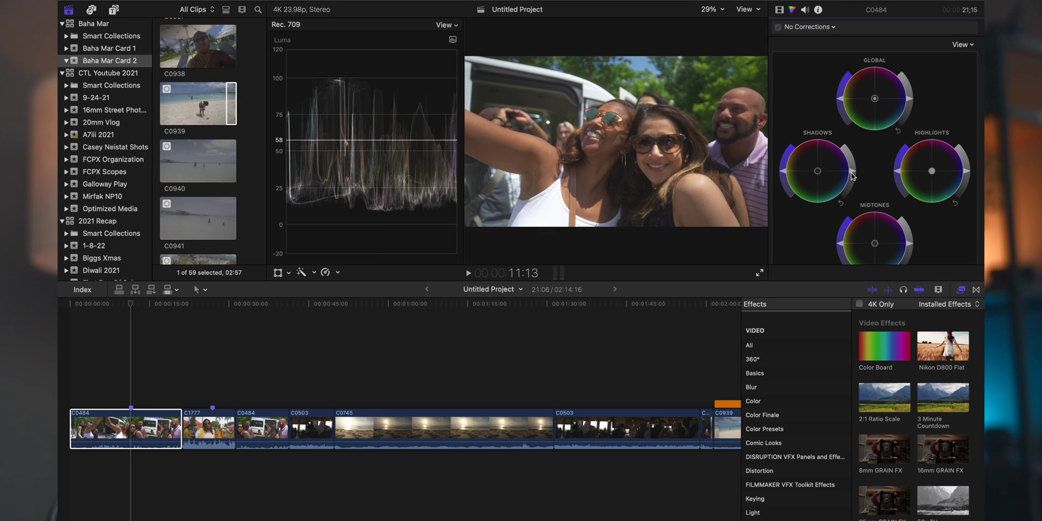
pyautogui.moveTo(851, 176); pyautogui.dragTo(852, 182)
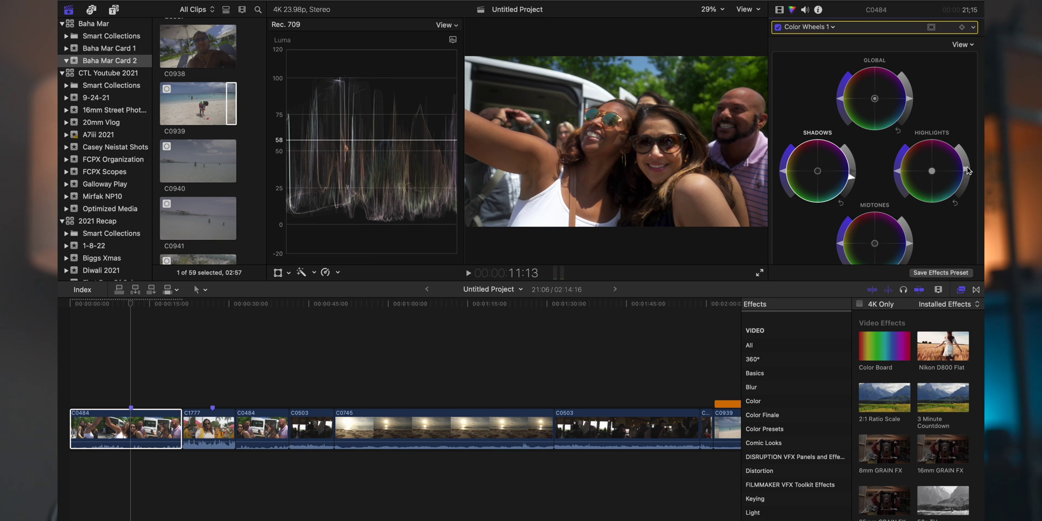
pyautogui.moveTo(969, 171); pyautogui.dragTo(967, 165)
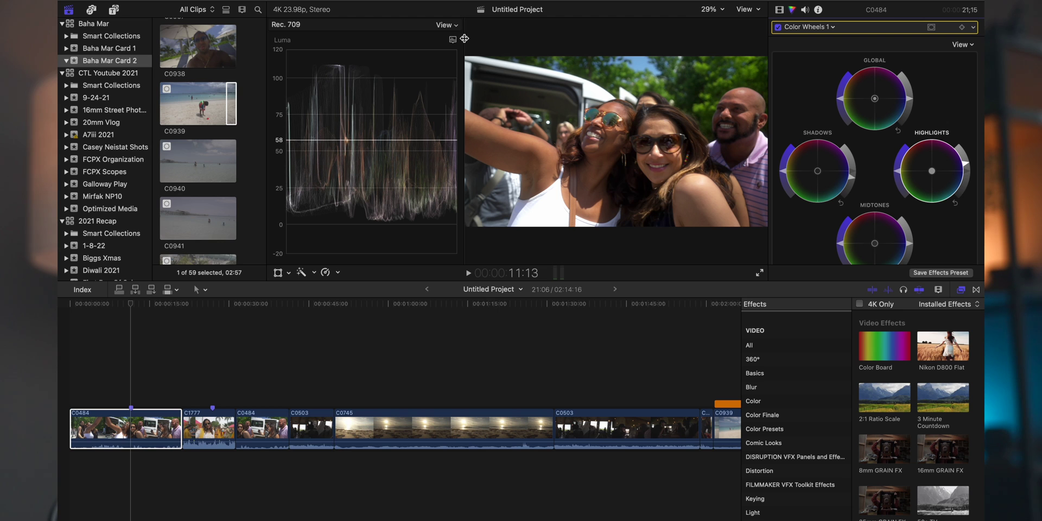
# - Switch the scope layout to vertical and move to the beach clip C1777
pyautogui.click(446, 25)
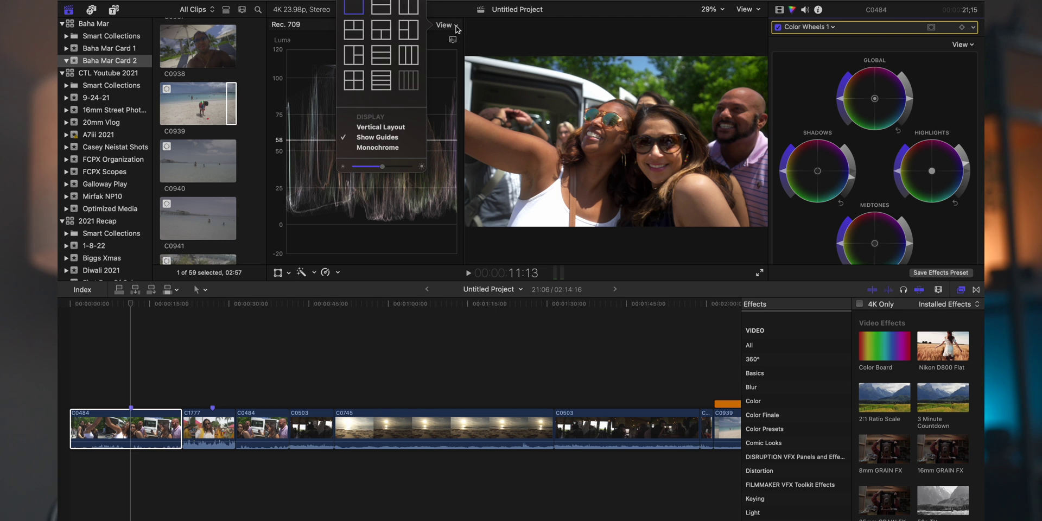
pyautogui.click(391, 127)
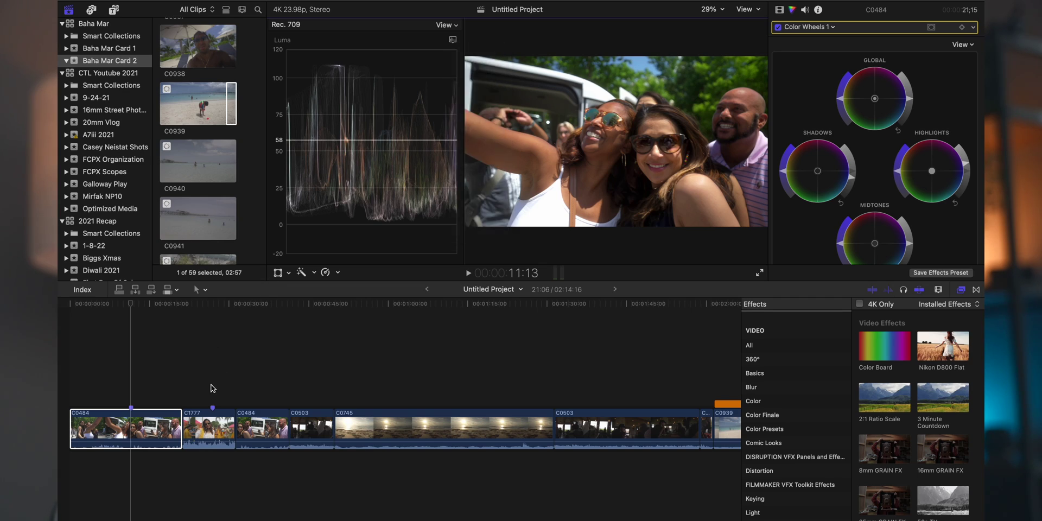
pyautogui.click(213, 307)
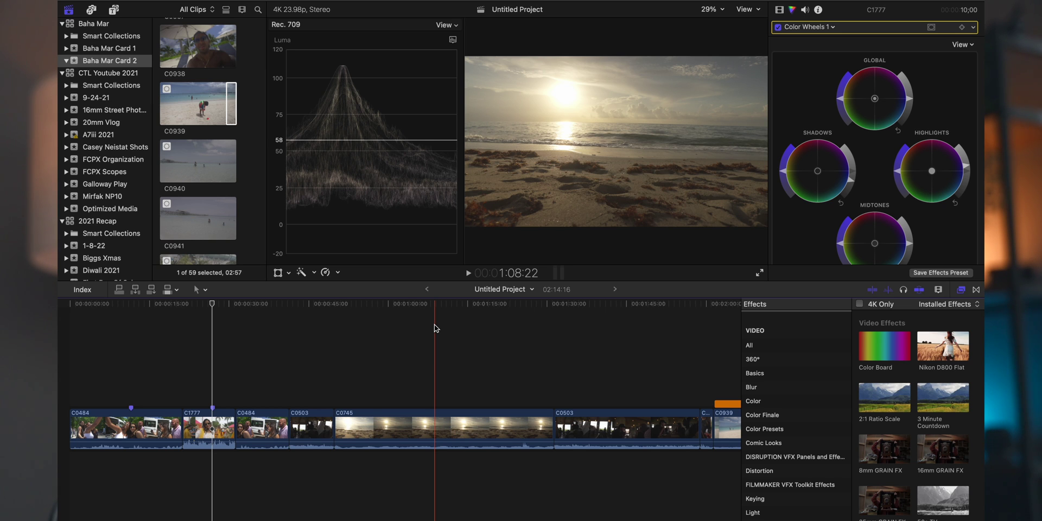
# - Select the sunset clip C0745 in the timeline and bring up the scope layout options
pyautogui.click(386, 429)
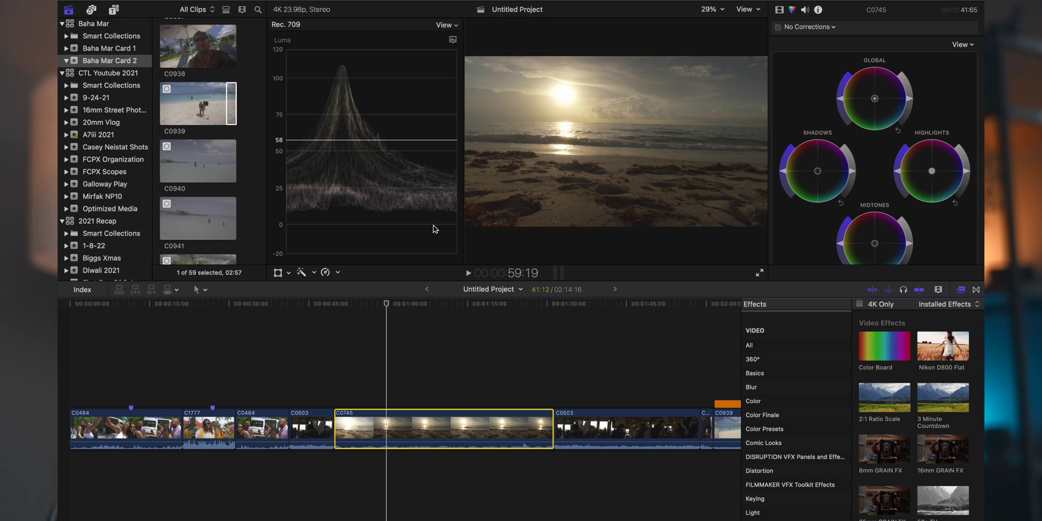
pyautogui.click(455, 25)
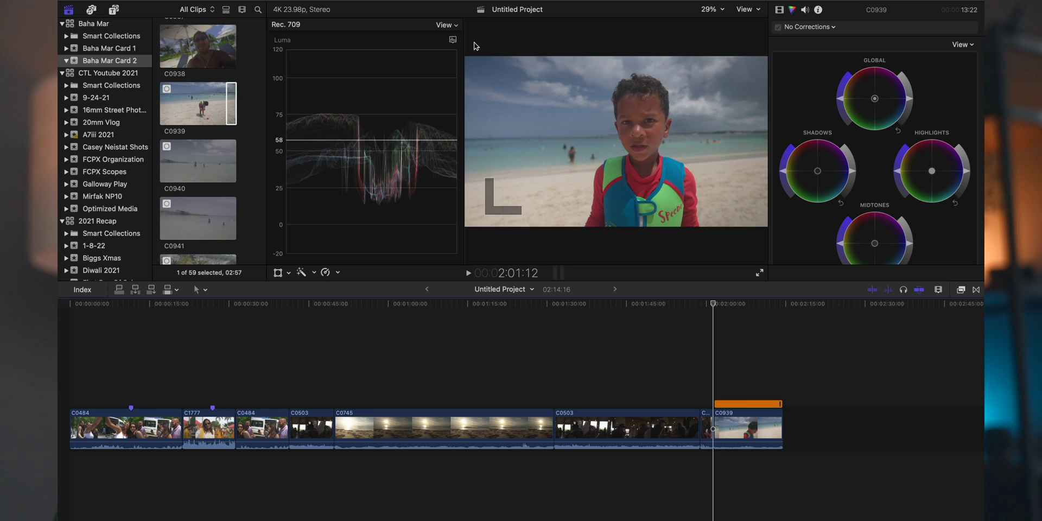
# - Show clip C0939 as an RGB Parade waveform, briefly comparing it against Luma
pyautogui.click(453, 39)
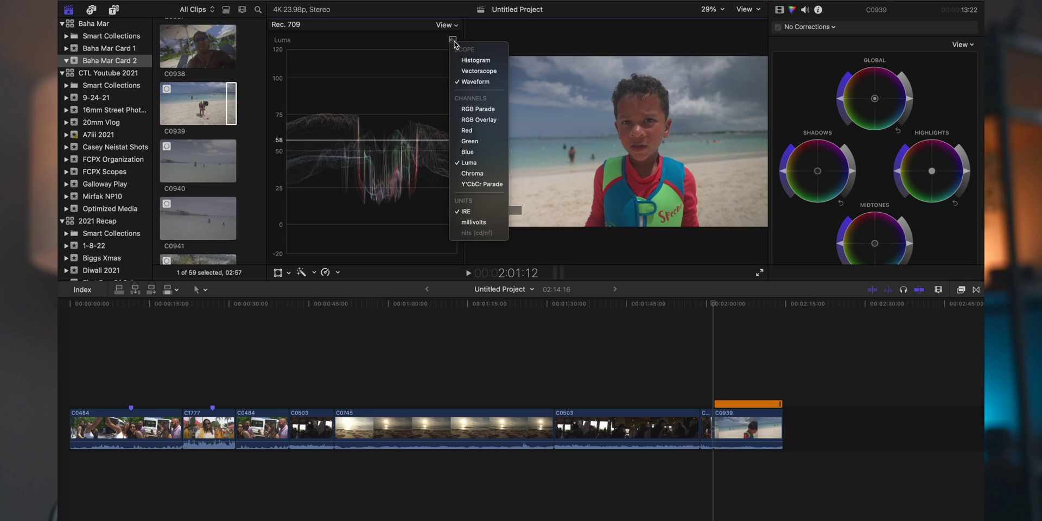
pyautogui.click(474, 109)
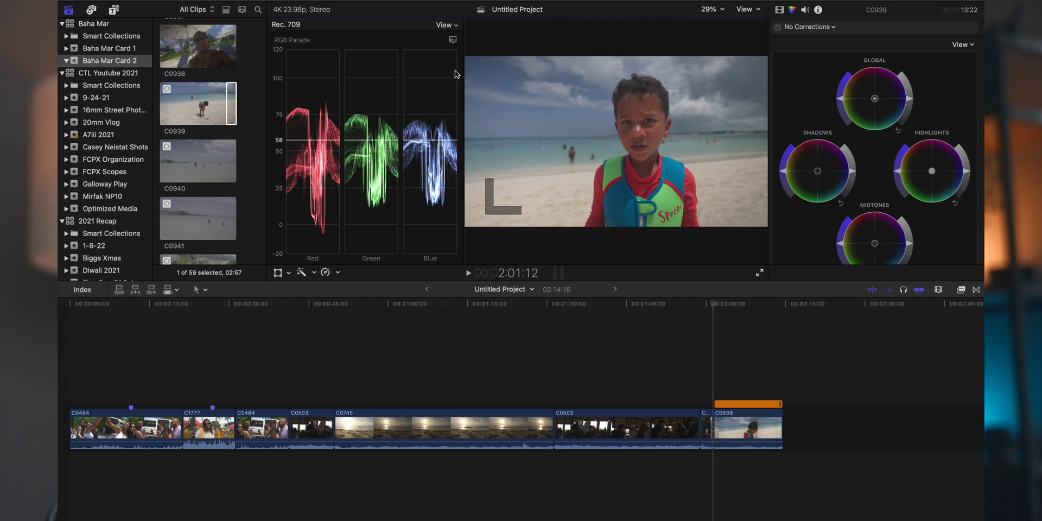
pyautogui.click(453, 40)
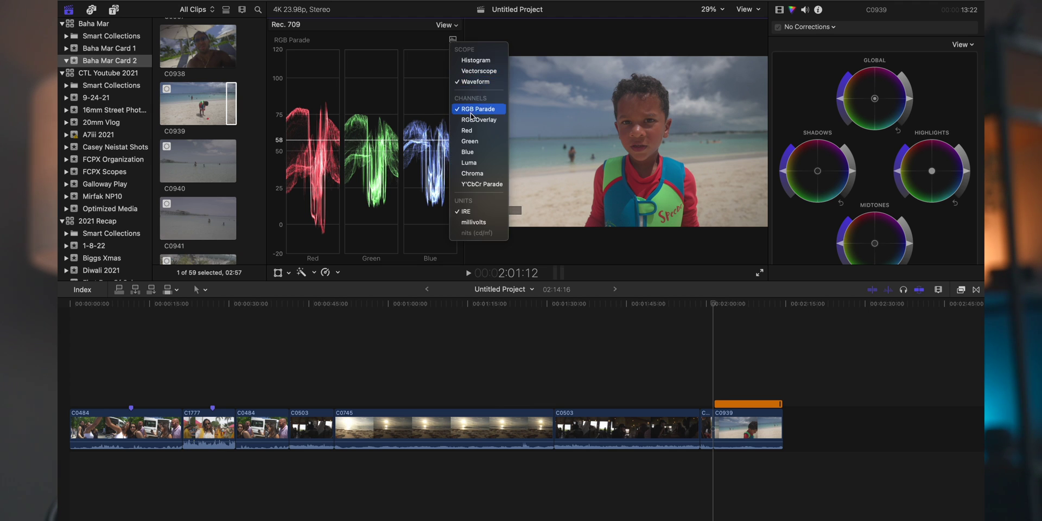
pyautogui.click(467, 164)
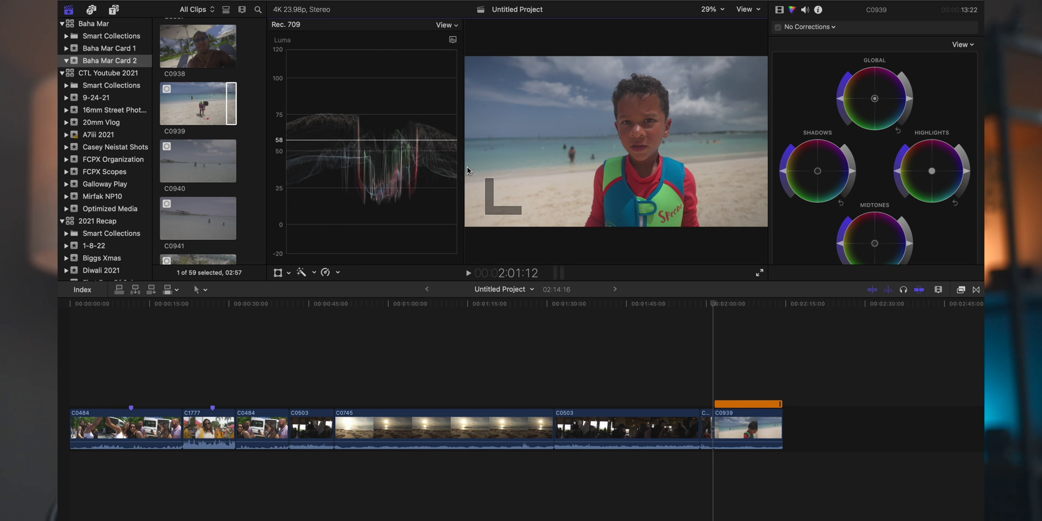
pyautogui.click(453, 41)
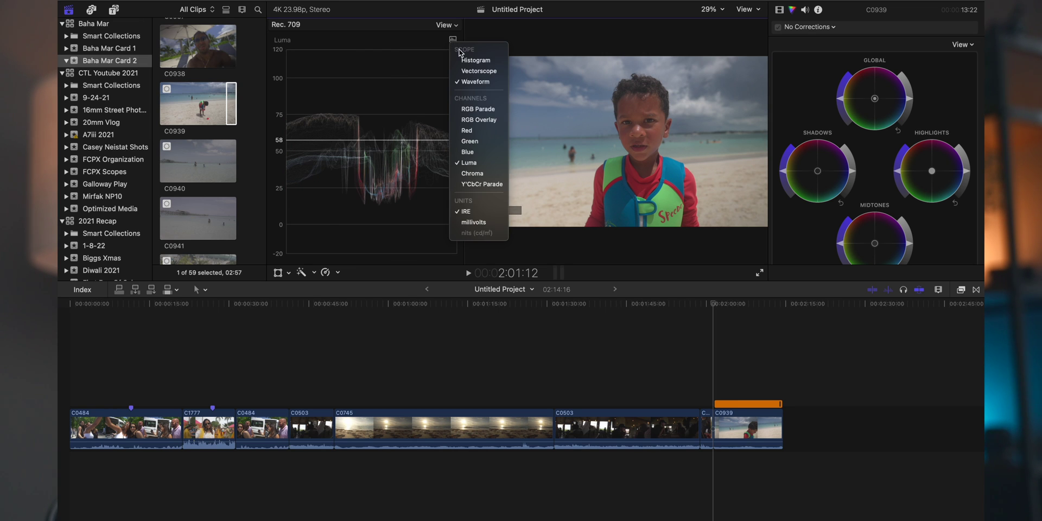
pyautogui.click(470, 109)
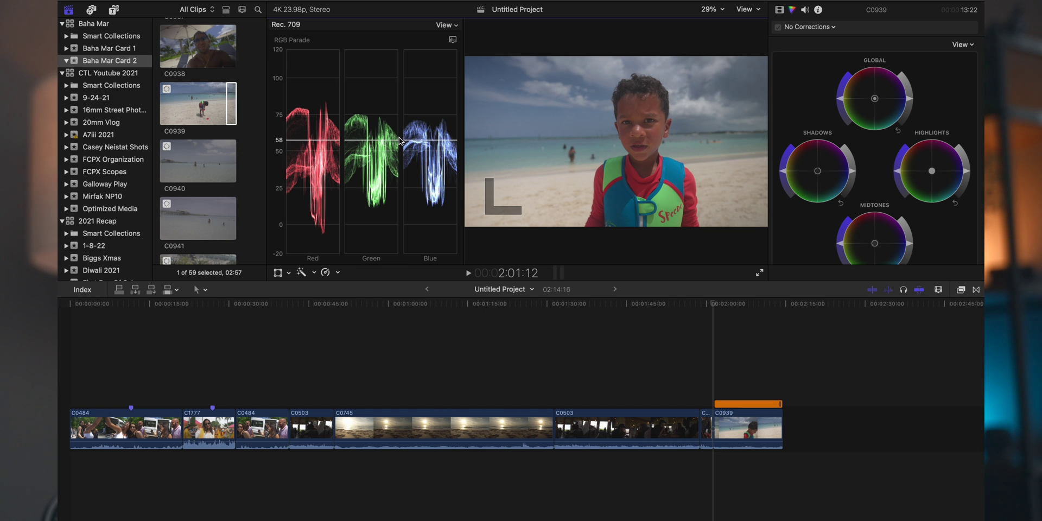
# - Raise and colour-shift the Highlights on C0939, then toggle Color Wheels 1 off and on to compare
pyautogui.moveTo(966, 171); pyautogui.dragTo(967, 160)
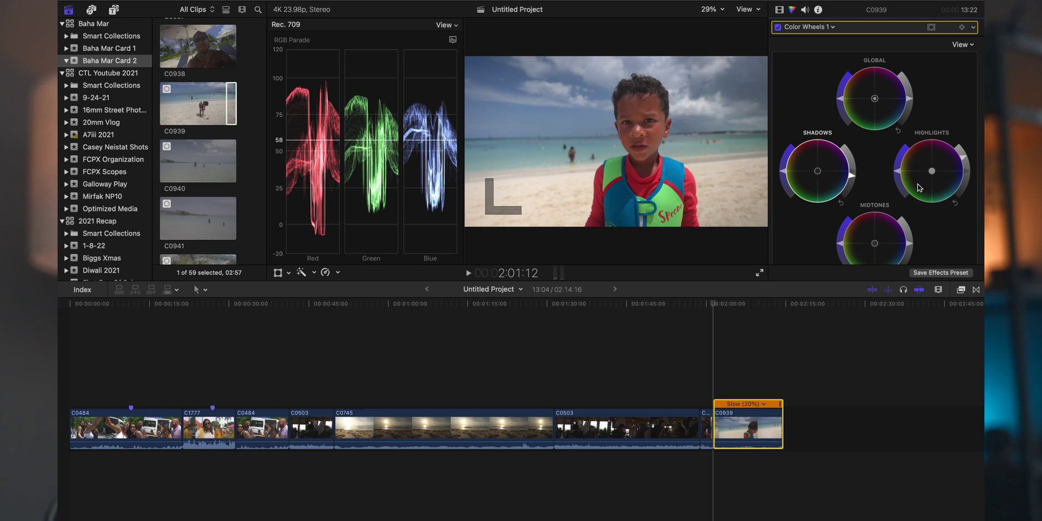
pyautogui.moveTo(934, 174); pyautogui.dragTo(945, 185)
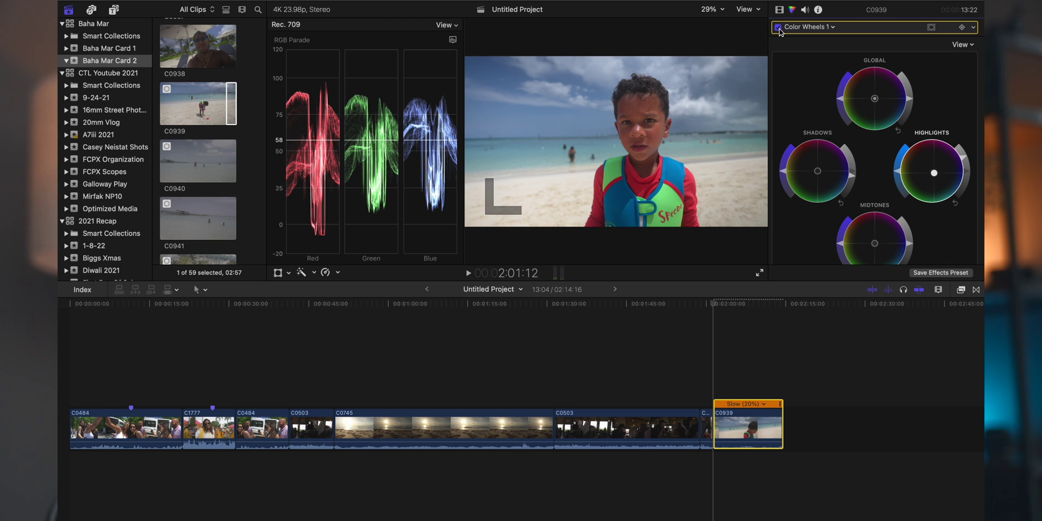
pyautogui.click(778, 27)
pyautogui.click(779, 27)
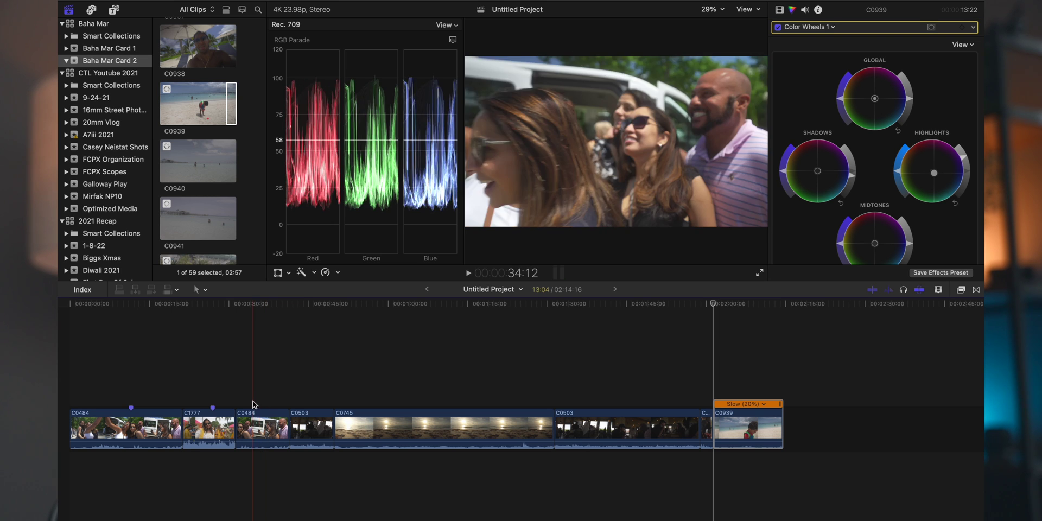
# - Go to the group-selfie clip and cycle the waveform through Red, Green, then Blue channels
pyautogui.click(129, 398)
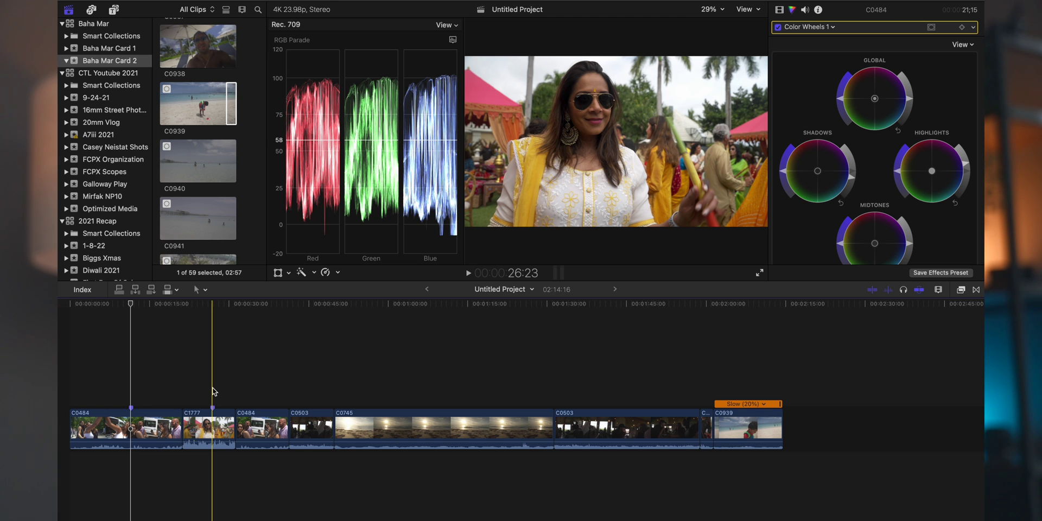
pyautogui.click(452, 39)
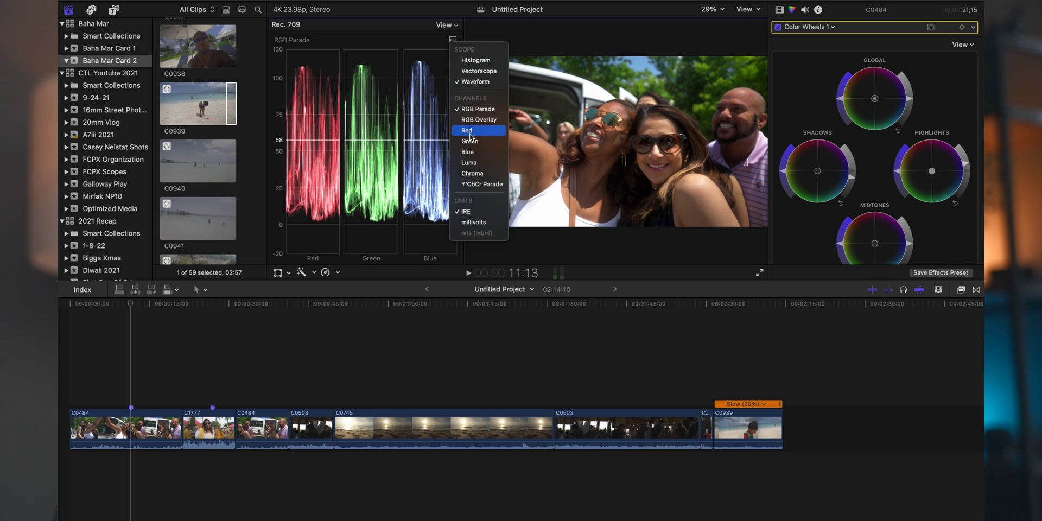
pyautogui.click(470, 131)
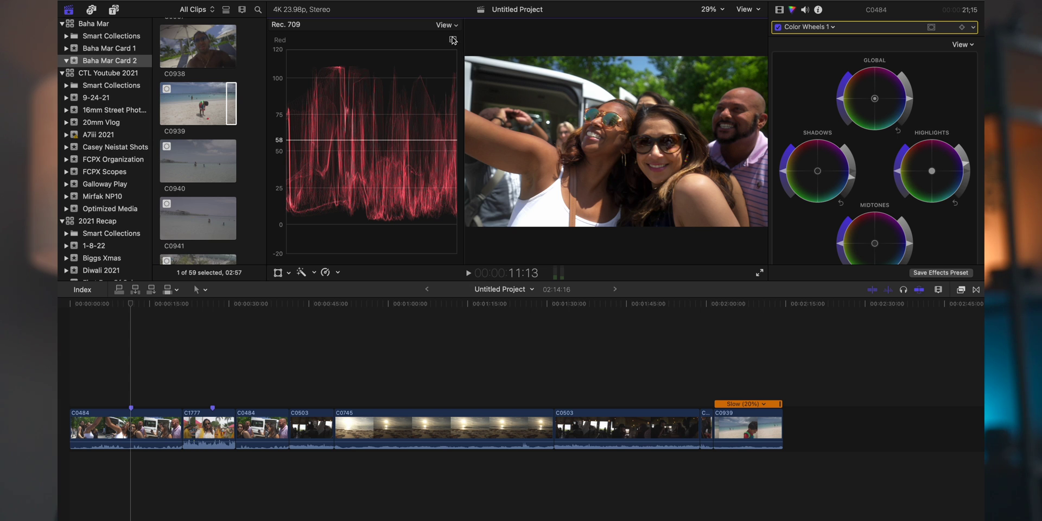
pyautogui.click(453, 40)
pyautogui.click(469, 141)
pyautogui.click(452, 40)
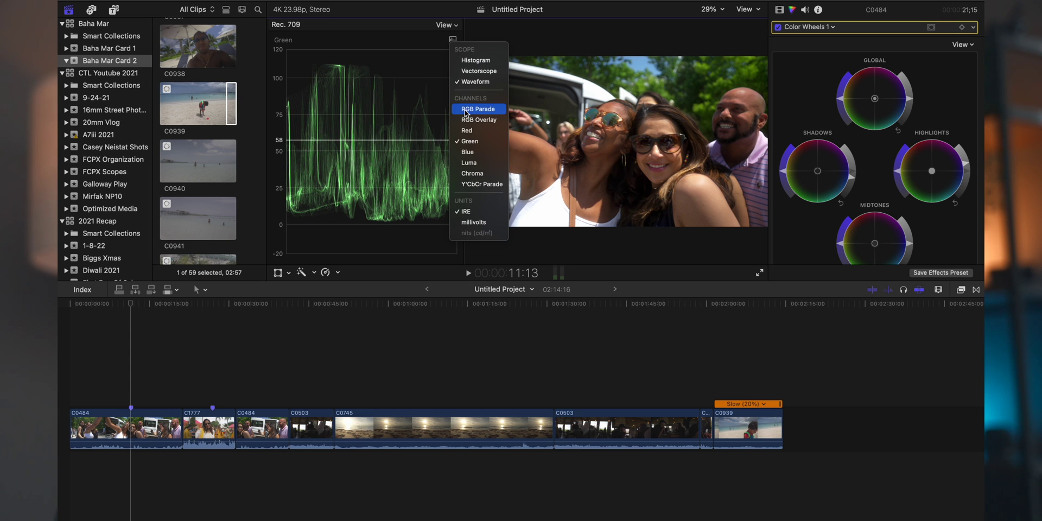
pyautogui.click(470, 153)
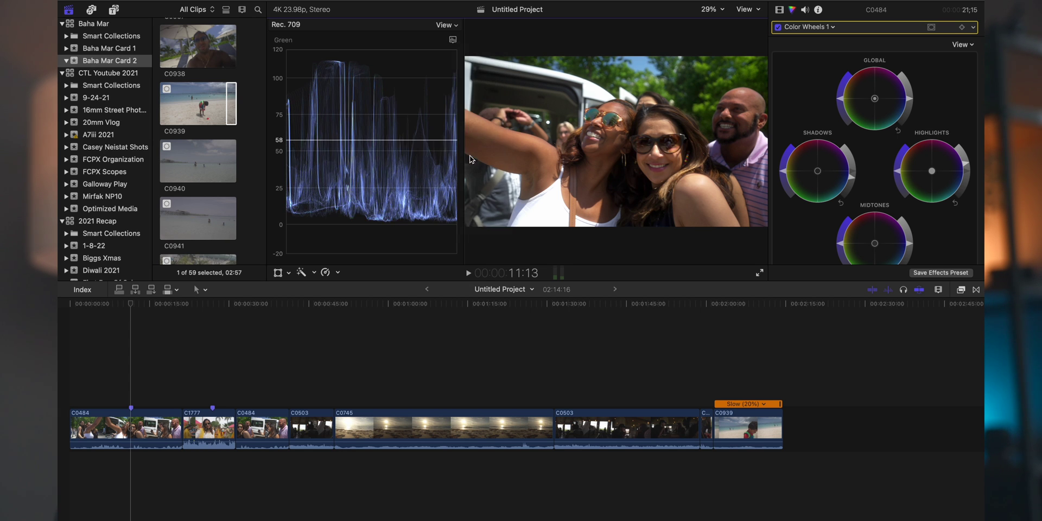
pyautogui.click(454, 39)
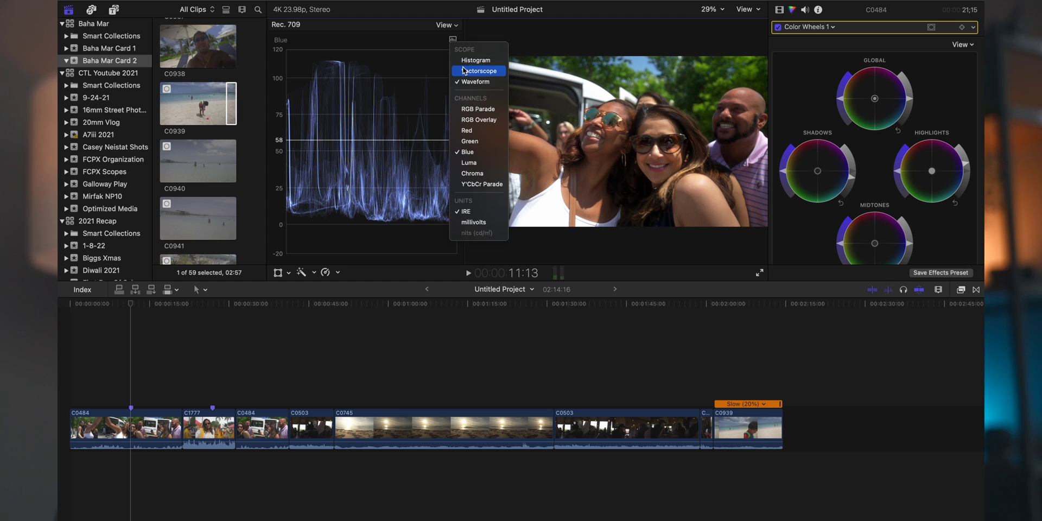
# - Switch the waveform channels to RGB Overlay
pyautogui.click(471, 110)
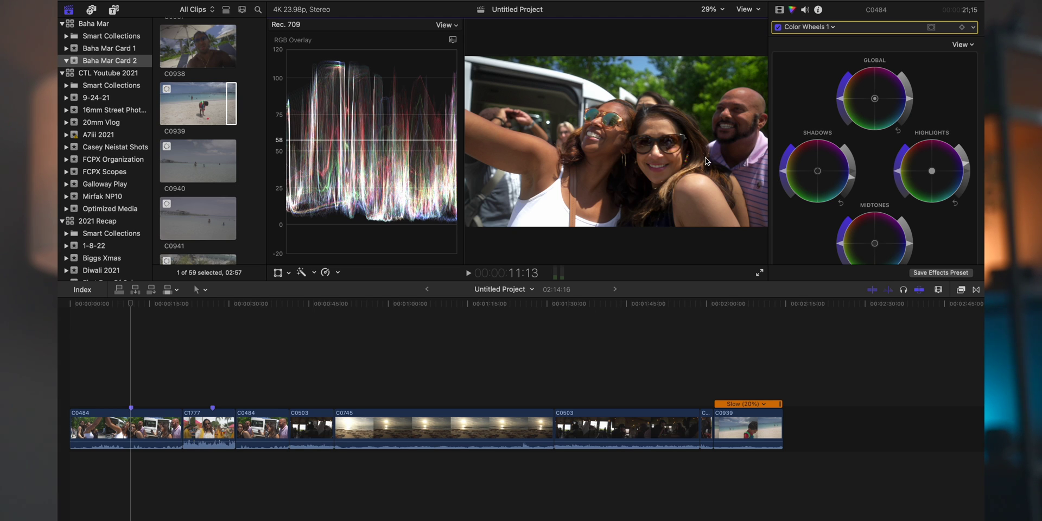
# - Nudge the Midtones puck, return it near neutral, and tint the Highlights slightly up-left
pyautogui.scroll(-2, 807, 164)
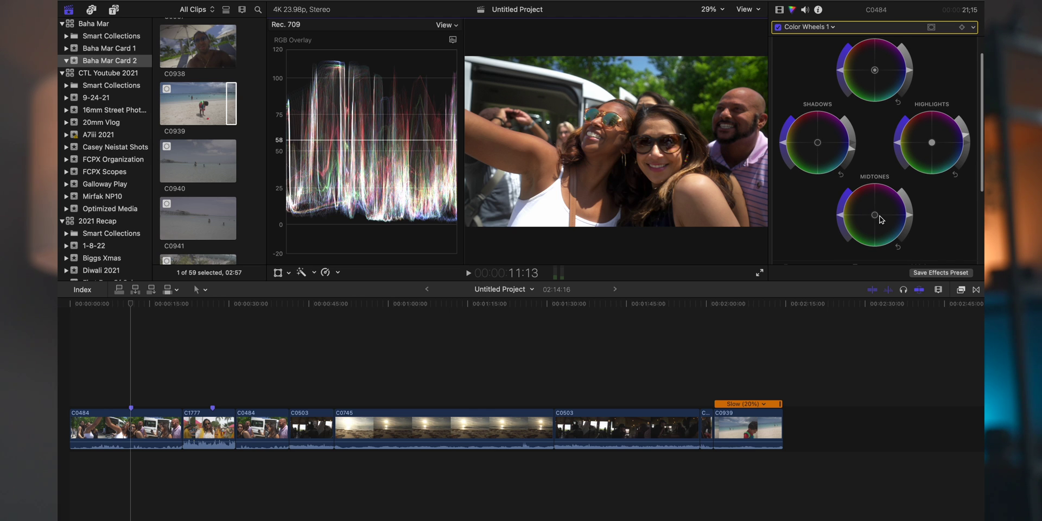
pyautogui.moveTo(882, 216); pyautogui.dragTo(894, 209)
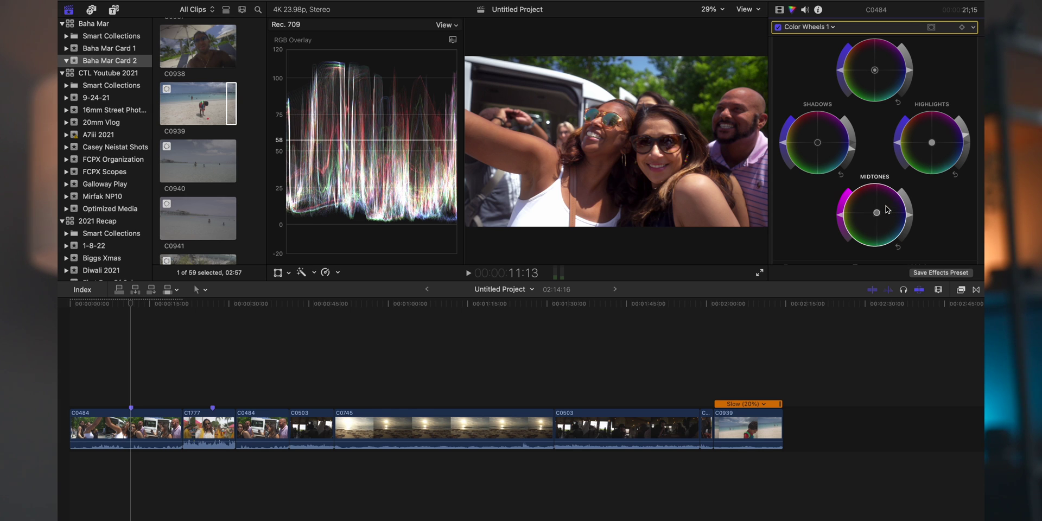
pyautogui.moveTo(878, 212); pyautogui.dragTo(875, 215)
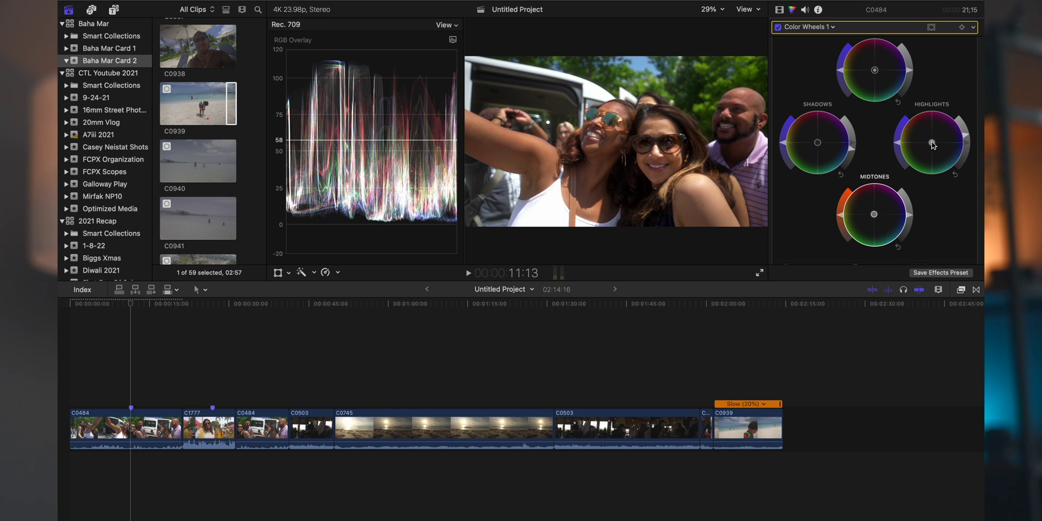
pyautogui.moveTo(932, 145); pyautogui.dragTo(930, 142)
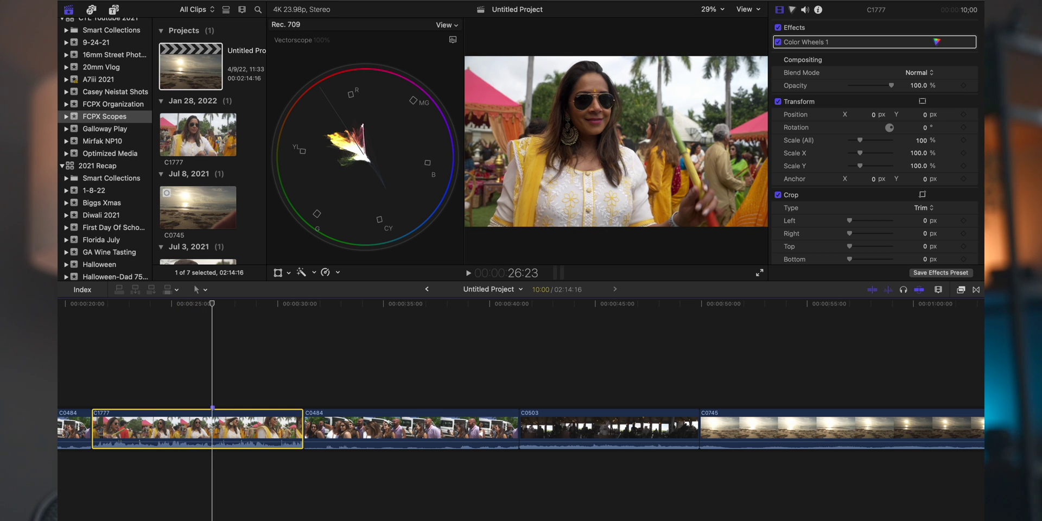
# - Bring up the Color Wheels 1 effect settings for clip C1777
pyautogui.click(782, 13)
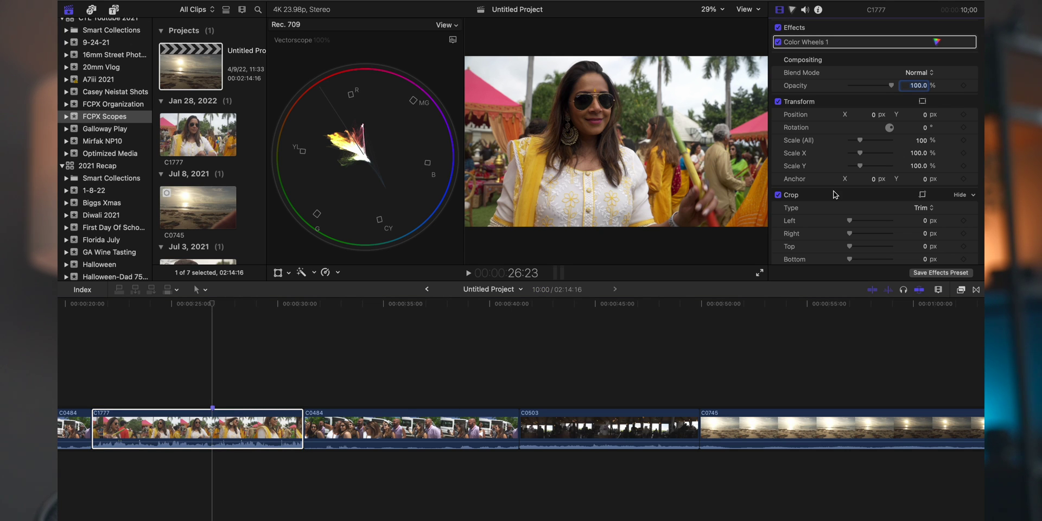
# - Apply Draw Mask to clip C1777 and outline a patch of cheek skin
pyautogui.click(961, 289)
pyautogui.scroll(-3, 913, 476)
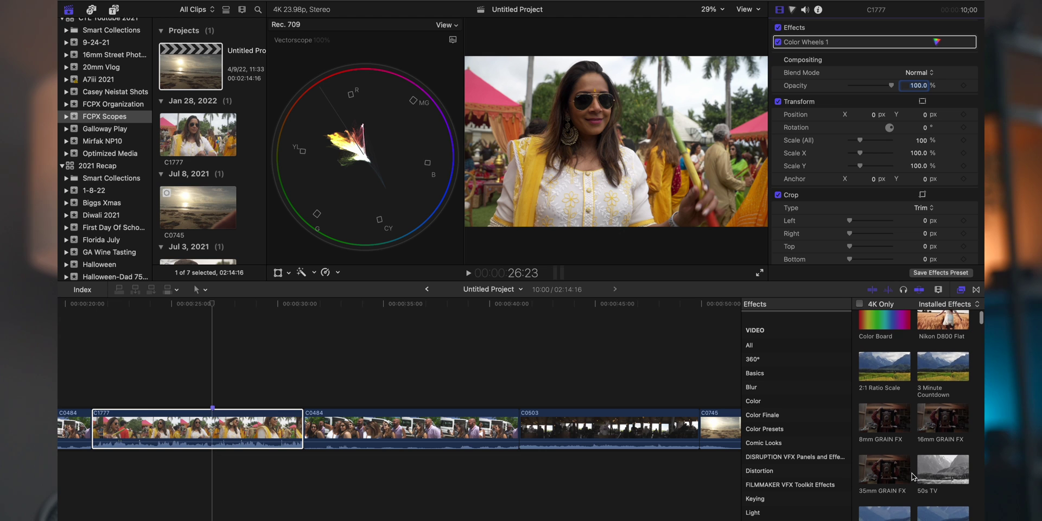
pyautogui.moveTo(884, 334); pyautogui.dragTo(273, 429)
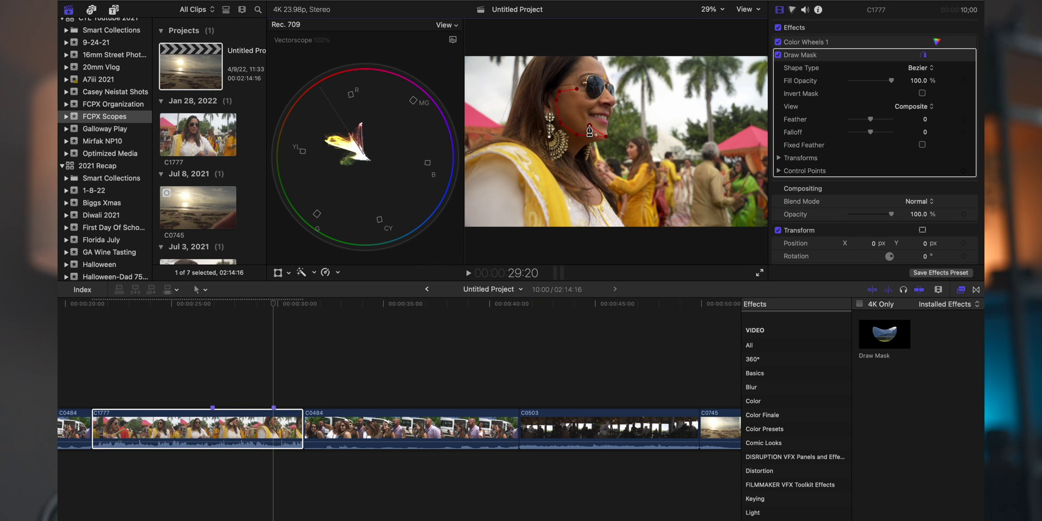
pyautogui.click(793, 10)
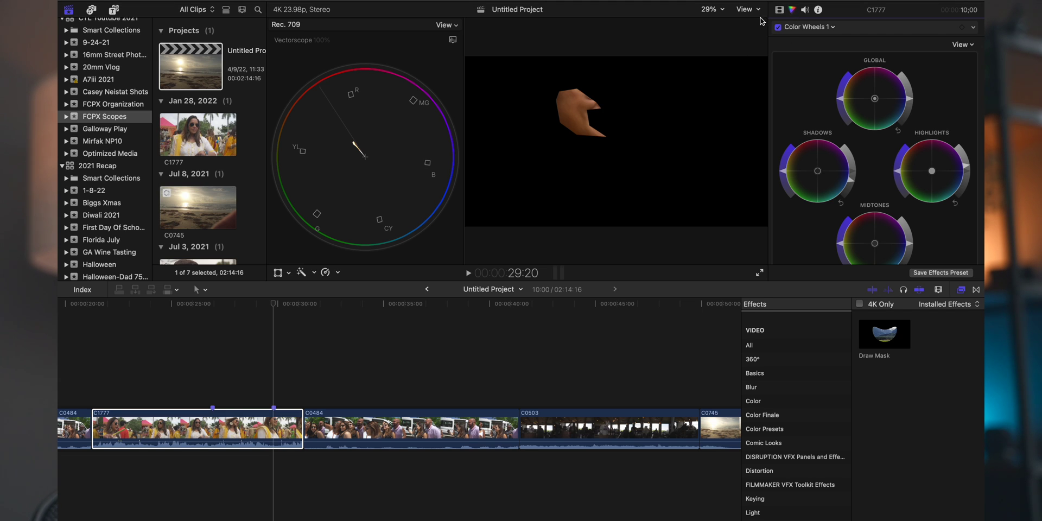
pyautogui.click(779, 10)
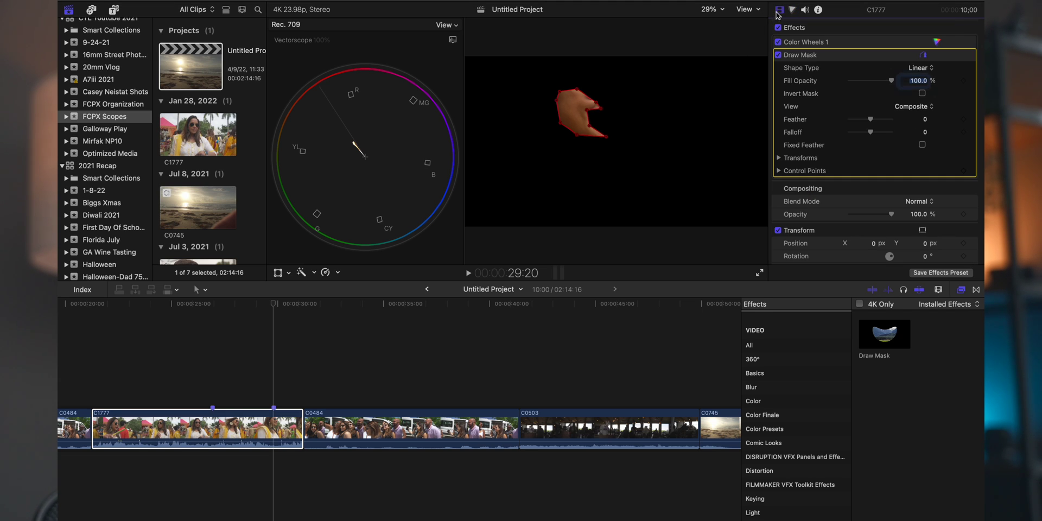
pyautogui.click(778, 55)
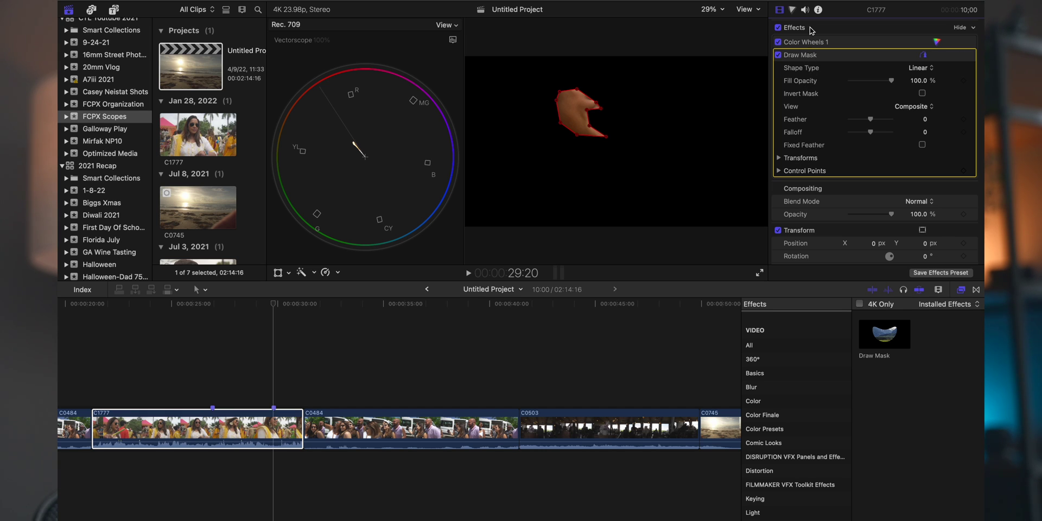
pyautogui.click(792, 11)
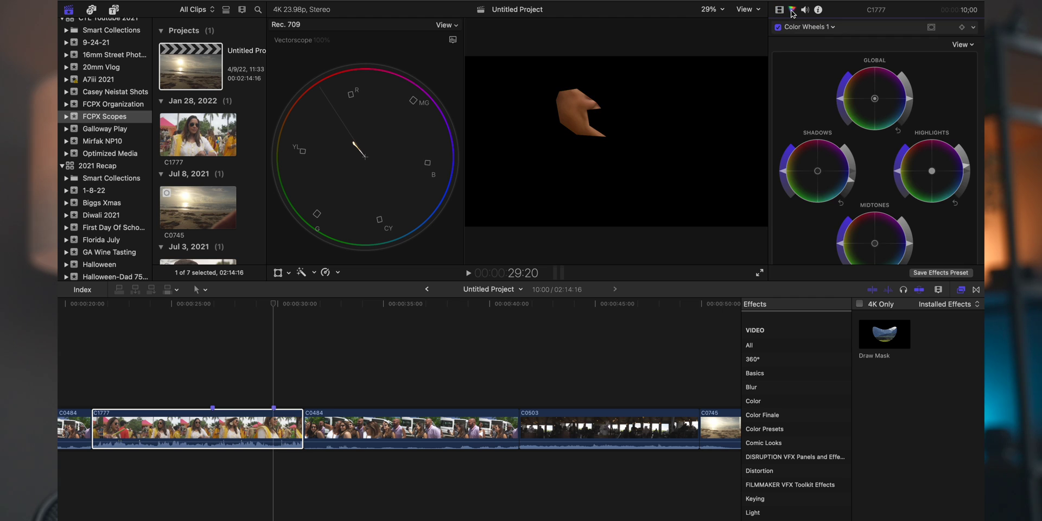
# - Add Hue/Saturation Curves and raise the sampled skin-tone point on the HUE vs HUE curve
pyautogui.click(832, 27)
pyautogui.click(829, 113)
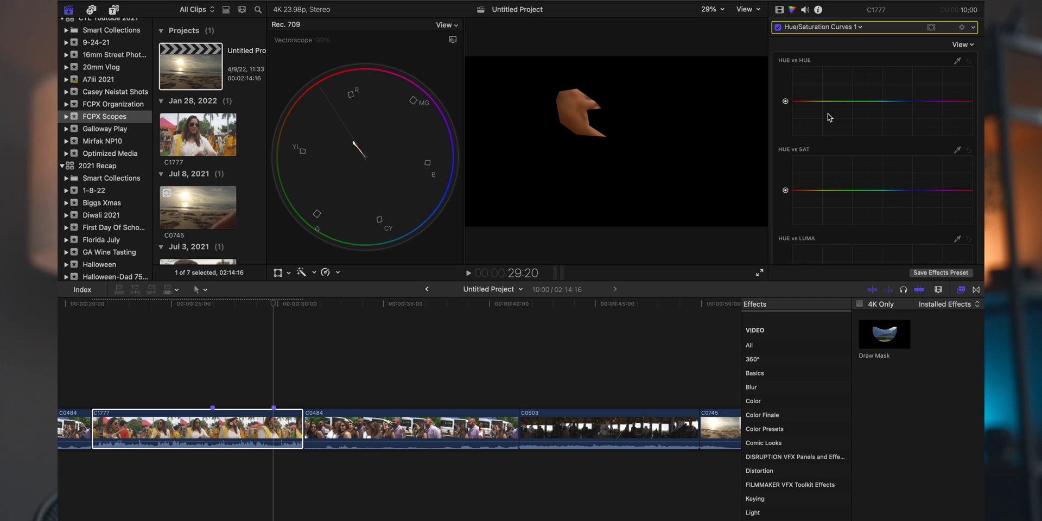
pyautogui.click(958, 62)
pyautogui.click(574, 103)
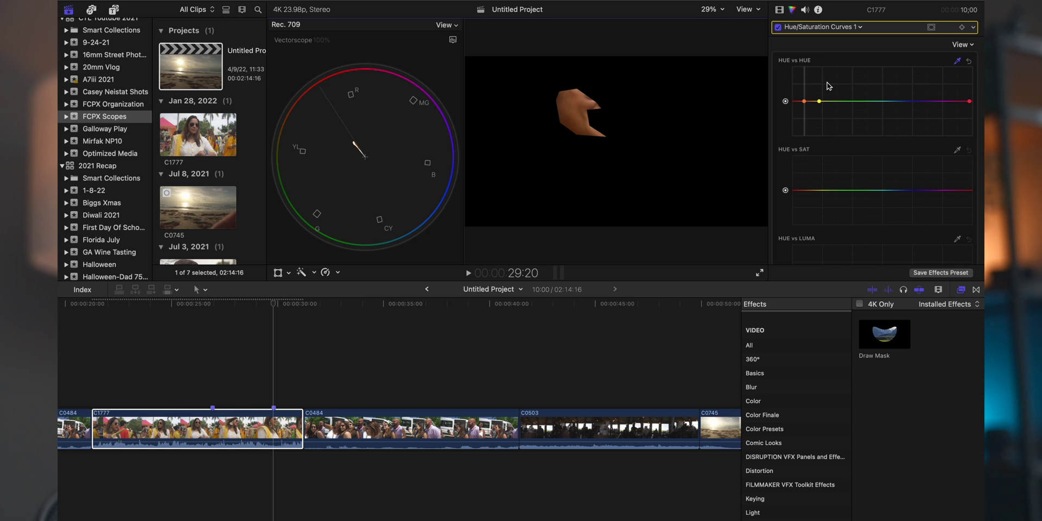
pyautogui.click(805, 102)
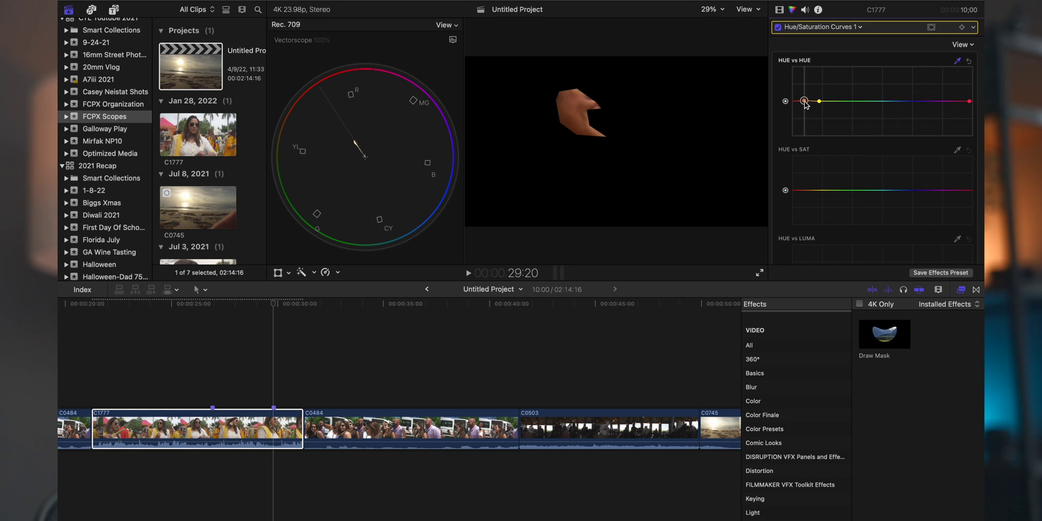
pyautogui.moveTo(805, 103); pyautogui.dragTo(805, 101)
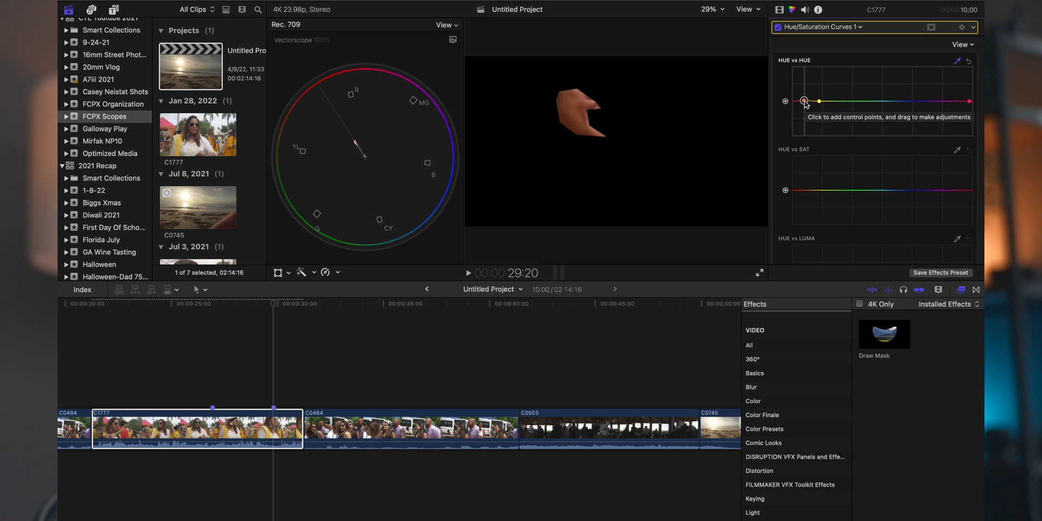
# - Sample the skin on HUE vs SAT and drag its point up to boost skin saturation
pyautogui.click(958, 151)
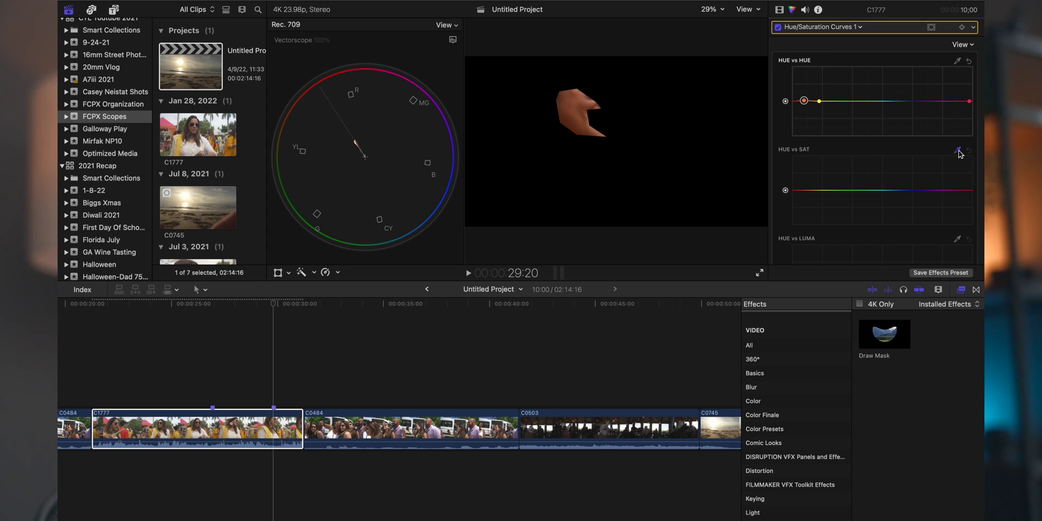
pyautogui.click(583, 103)
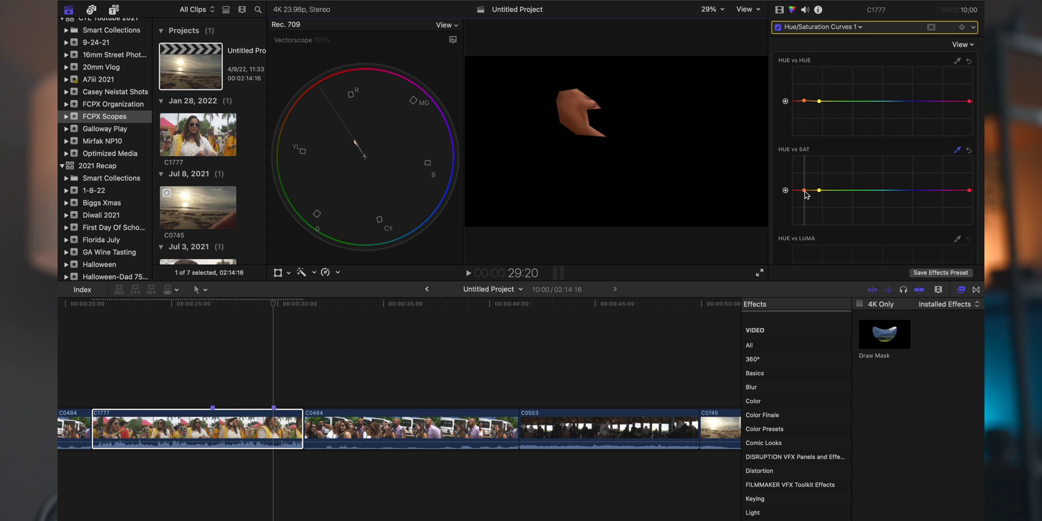
pyautogui.click(804, 192)
pyautogui.moveTo(805, 192); pyautogui.dragTo(804, 187)
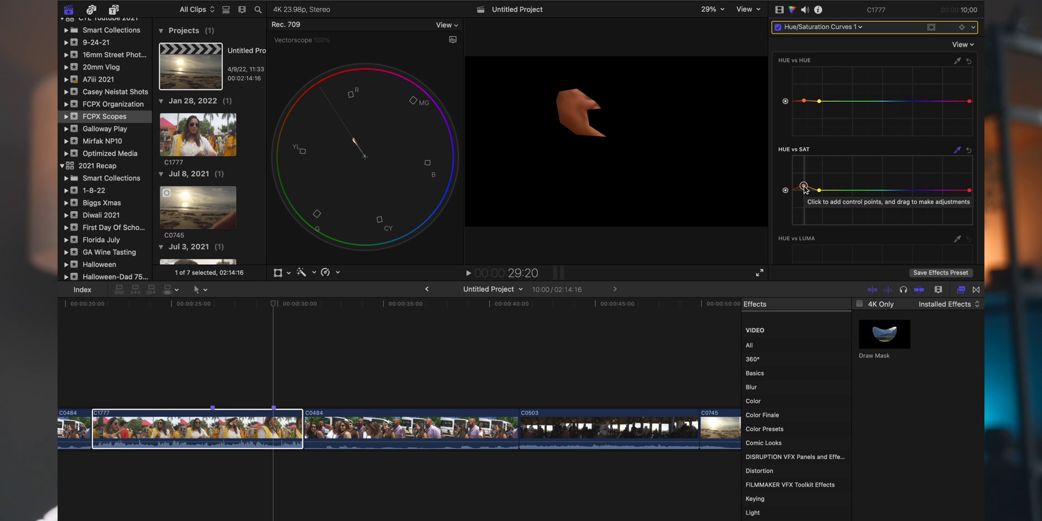
pyautogui.click(779, 10)
# - Disable Draw Mask, compare Hue/Saturation Curves 1 on and off, hide scopes, and leave curves off
pyautogui.click(779, 56)
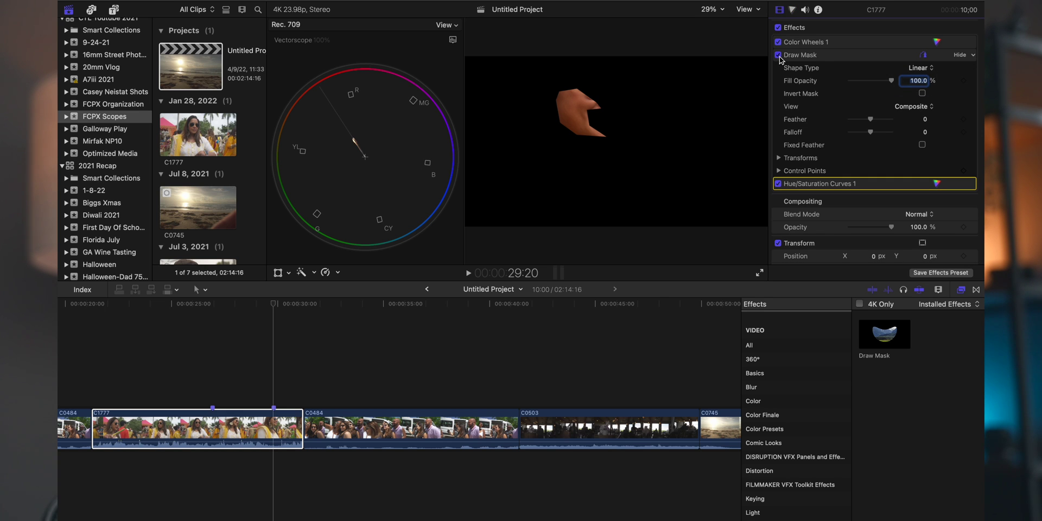
pyautogui.click(778, 184)
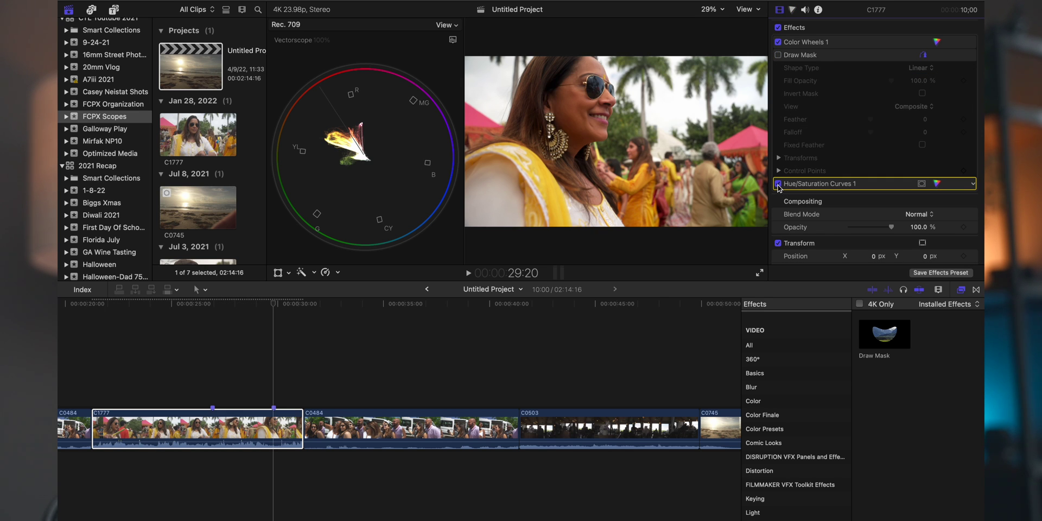
pyautogui.click(779, 185)
pyautogui.press('super+0')
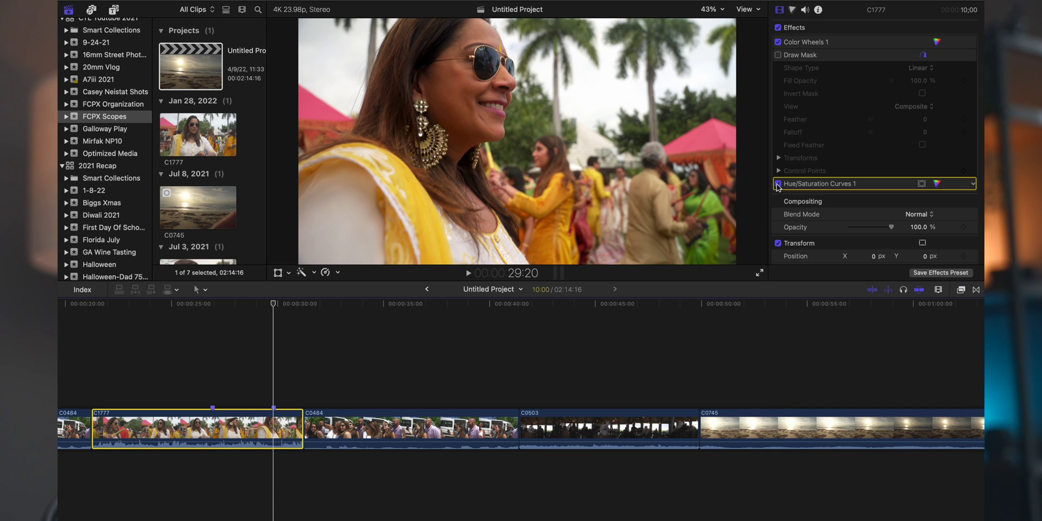
pyautogui.click(778, 184)
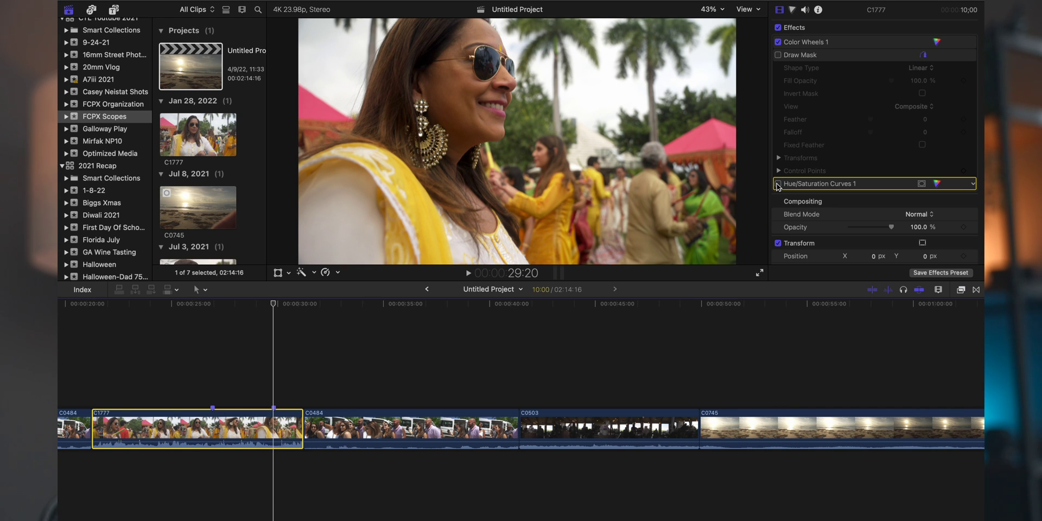